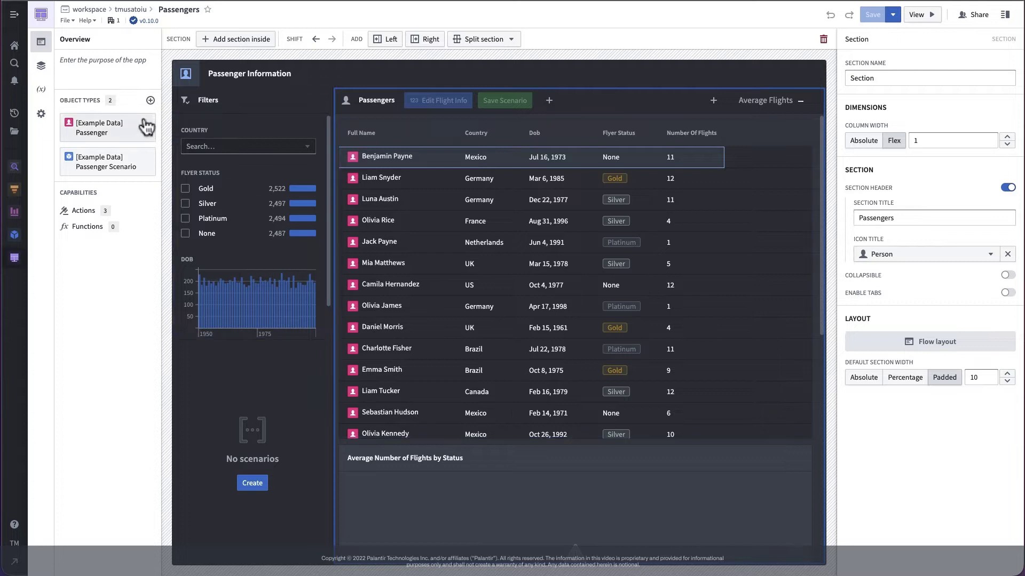
Step: Add a new variable of type Array > Scenario array > Scenario loaded from object set
{"action": "left_click", "coordinate": [35, 91]}
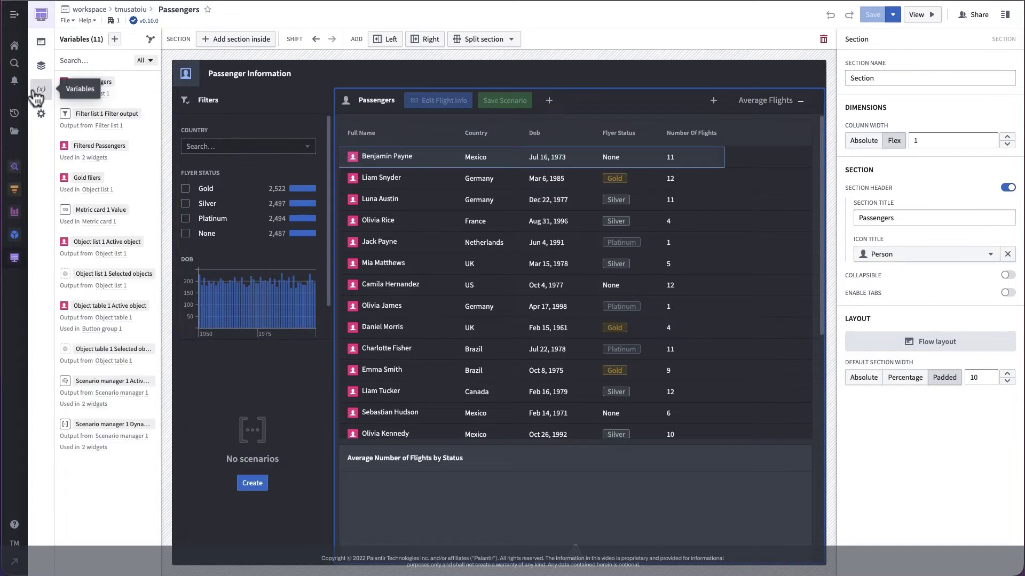
{"action": "left_click", "coordinate": [114, 39]}
{"action": "mouse_move", "coordinate": [176, 140]}
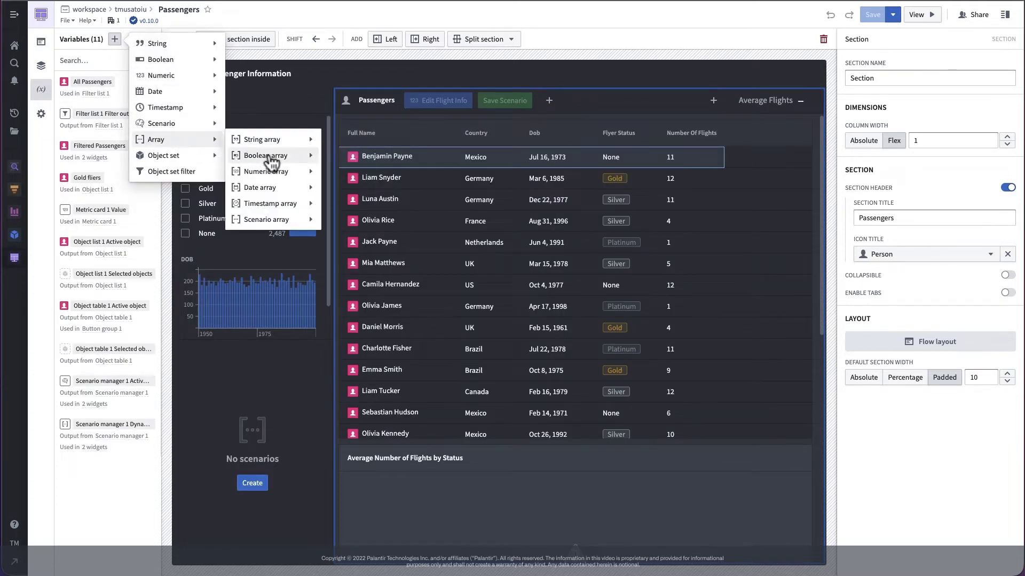
{"action": "mouse_move", "coordinate": [269, 219]}
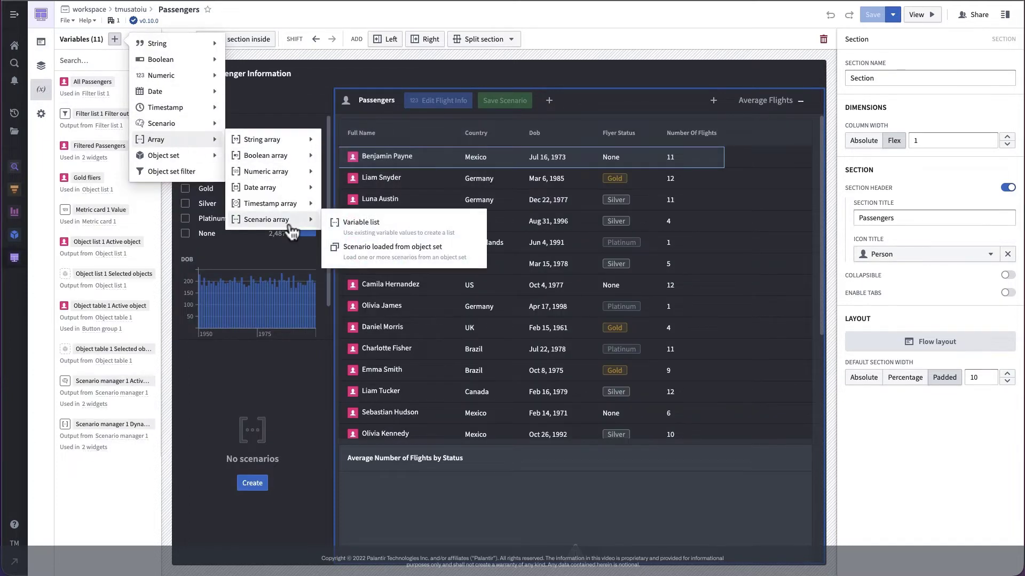
{"action": "left_click", "coordinate": [366, 249]}
Step: Back it with a new object set variable 'scenarios saved' built from the [Example Data] Passenger Scenario objects
{"action": "left_click", "coordinate": [303, 106]}
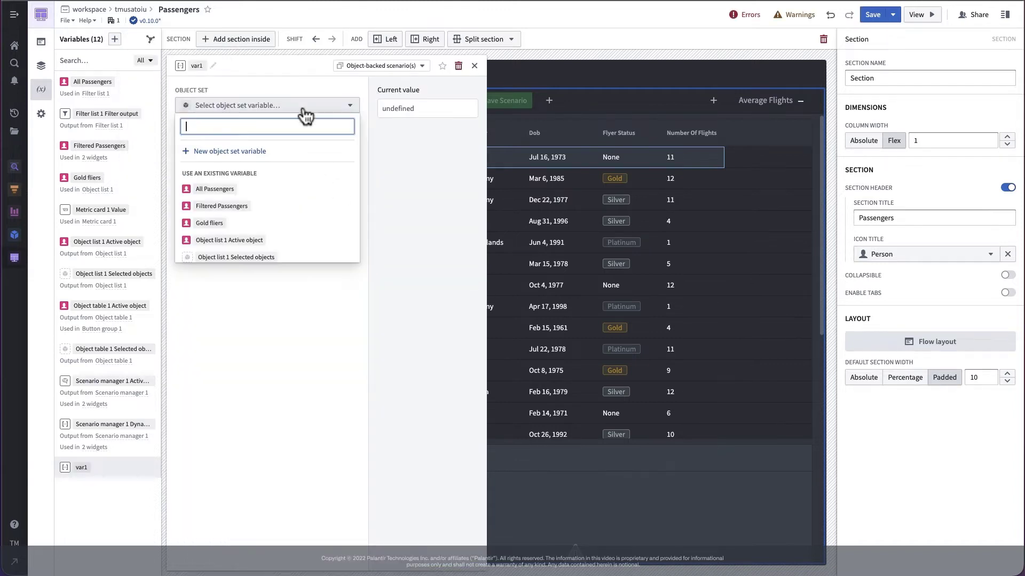
{"action": "left_click", "coordinate": [288, 154]}
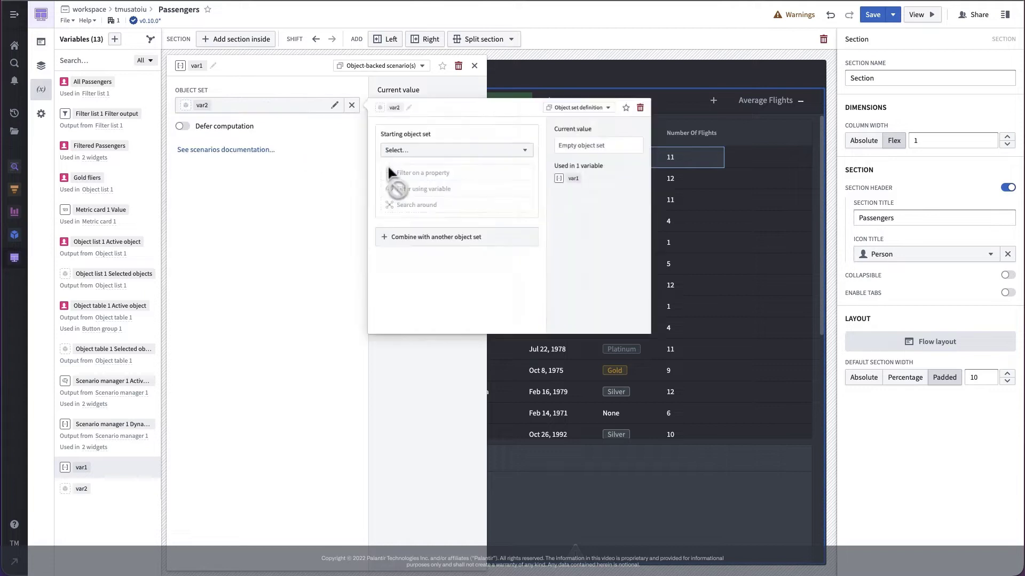
{"action": "left_click", "coordinate": [399, 108]}
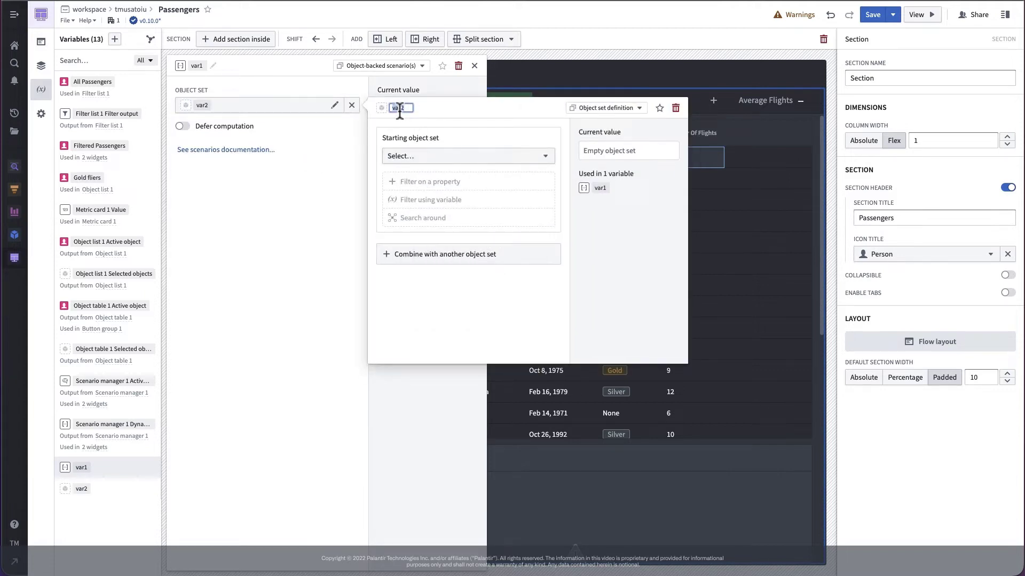
{"action": "type", "text": "scenarios saved"}
{"action": "key", "text": "Return"}
{"action": "left_click", "coordinate": [456, 158]}
{"action": "type", "text": "s"}
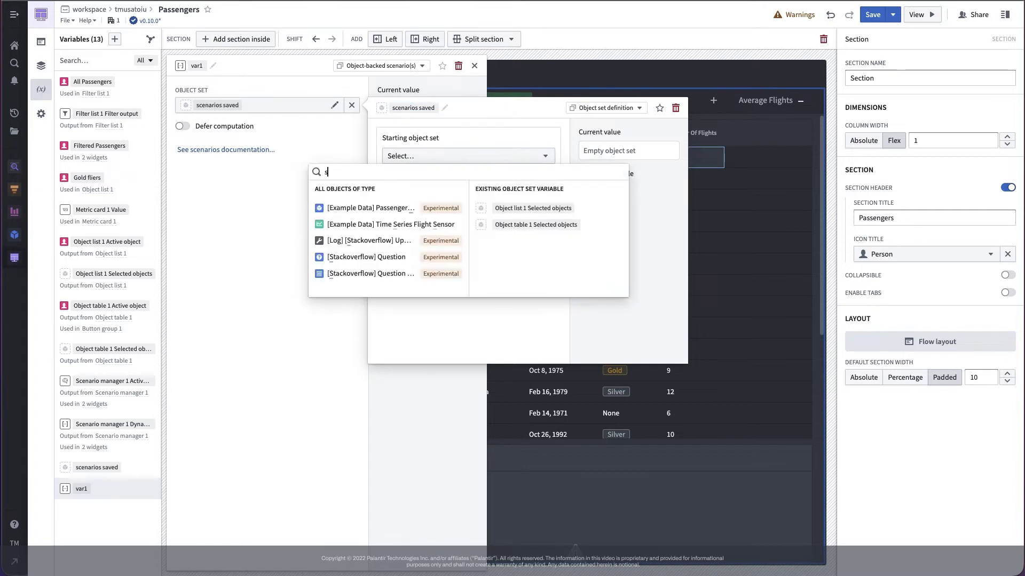
{"action": "type", "text": "ce"}
{"action": "left_click", "coordinate": [421, 209]}
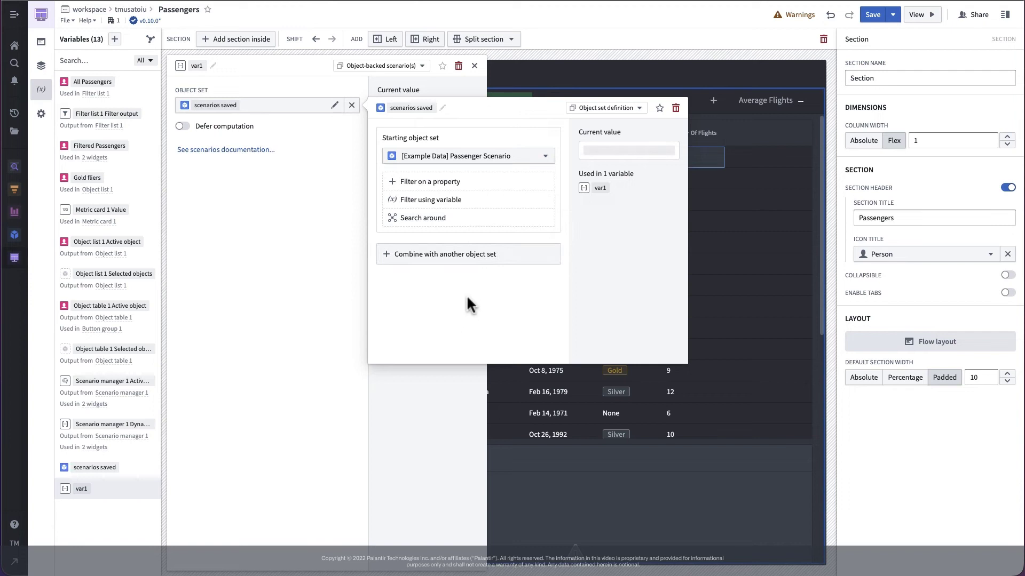
{"action": "left_click", "coordinate": [232, 190]}
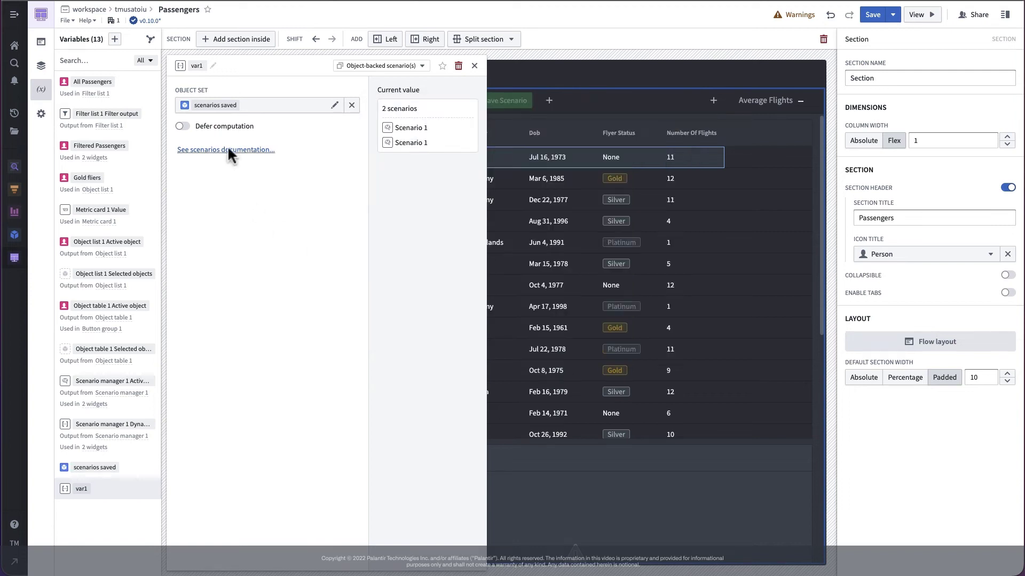
Step: Rename the scenario variable to 'loaded scenarios'
{"action": "left_click", "coordinate": [197, 65]}
{"action": "type", "text": "loaded scenarios"}
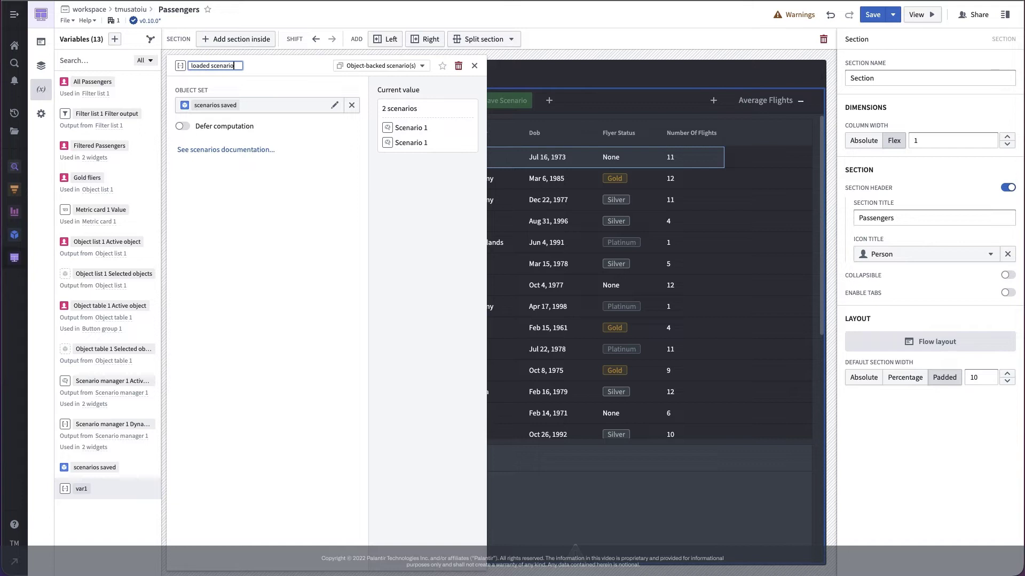
{"action": "key", "text": "Return"}
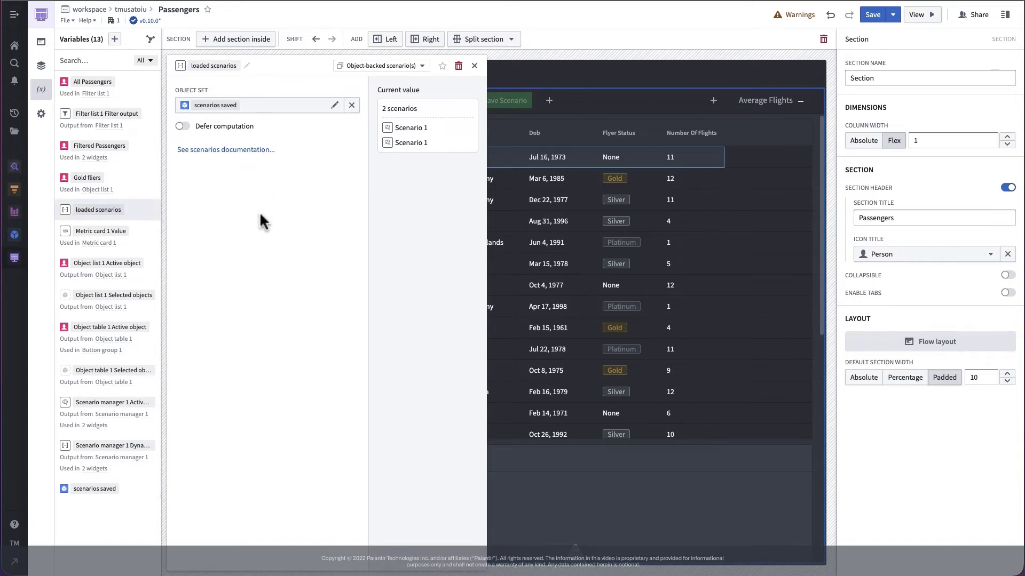
Step: Set the Scenario manager's Static Scenarios to 'loaded scenarios', then save the module as a new version
{"action": "left_click", "coordinate": [474, 66]}
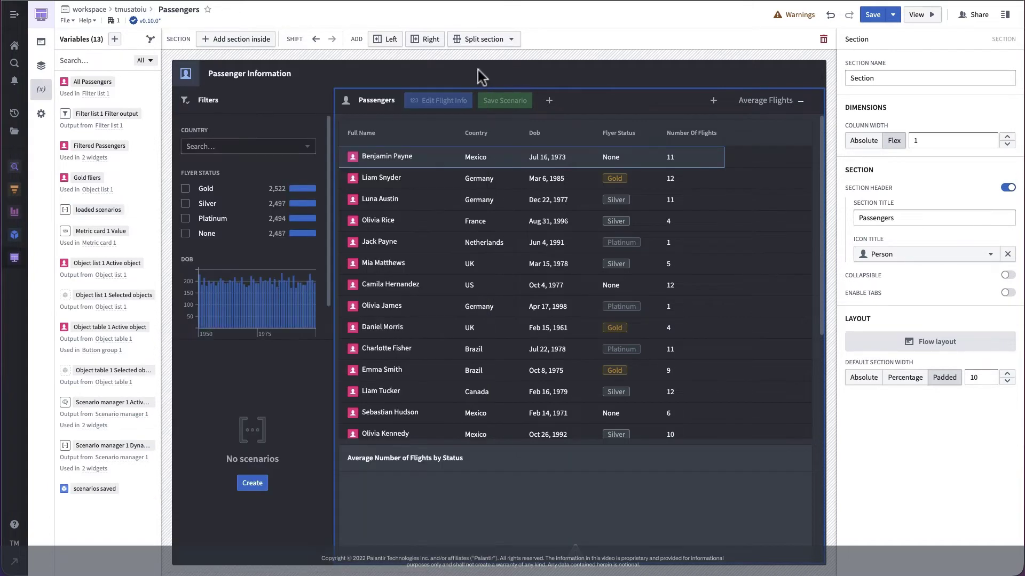
{"action": "left_click", "coordinate": [302, 383]}
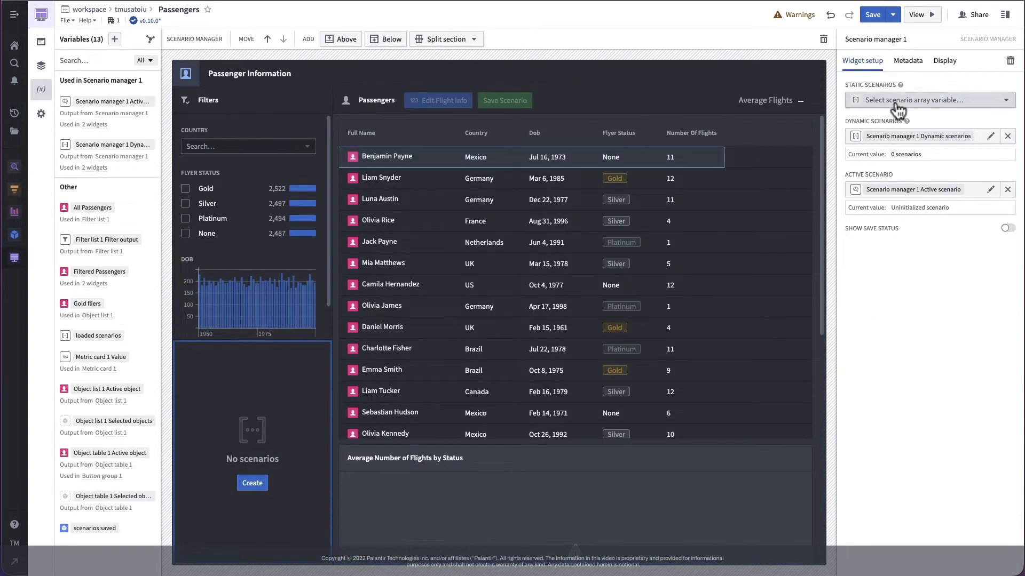
{"action": "left_click", "coordinate": [898, 102]}
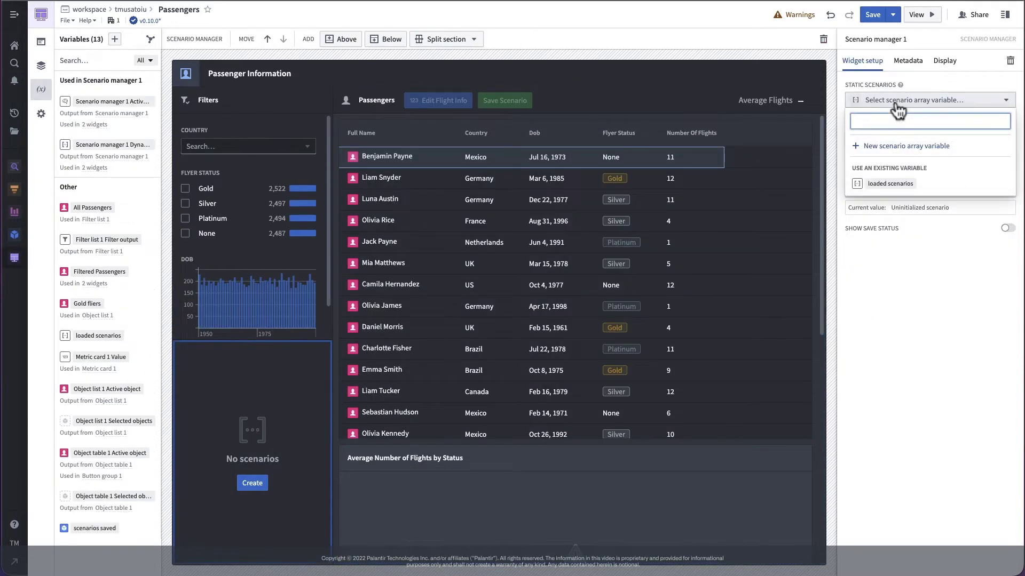
{"action": "left_click", "coordinate": [894, 183]}
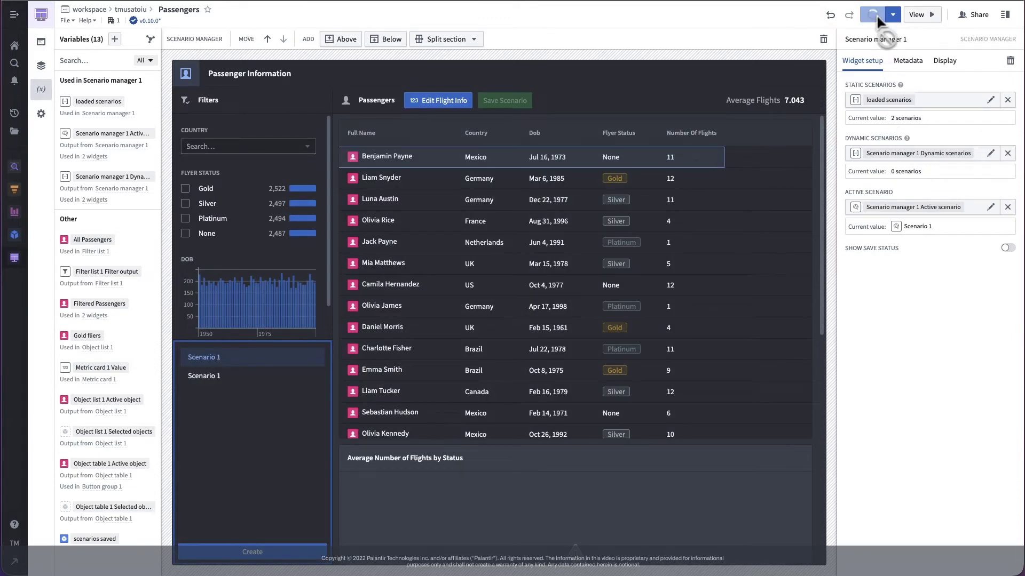
{"action": "left_click", "coordinate": [100, 9]}
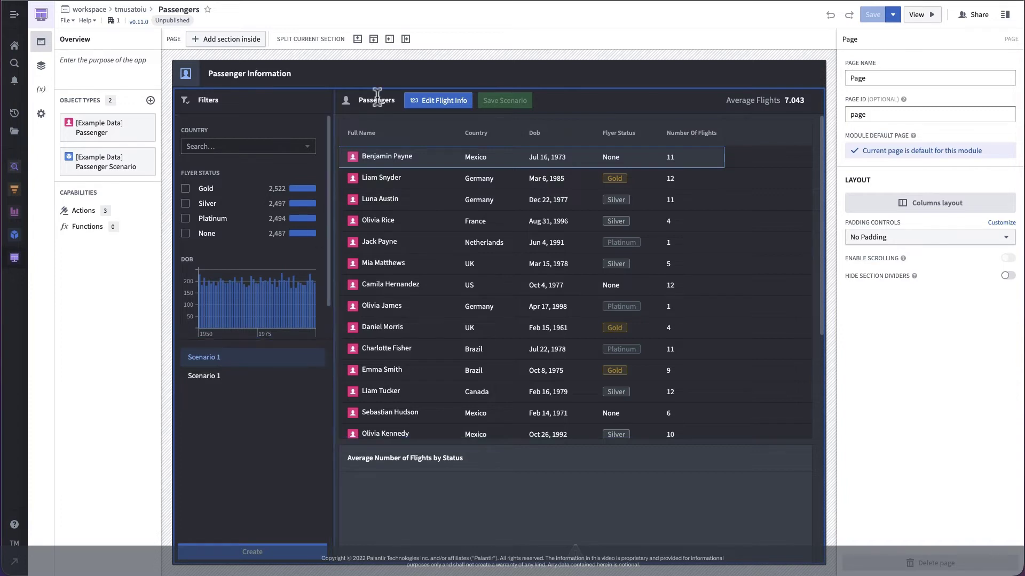
Step: Add a third button labelled 'Apply Scenario' to the Edit Flight Info button group
{"action": "left_click", "coordinate": [460, 107]}
{"action": "left_click", "coordinate": [910, 258]}
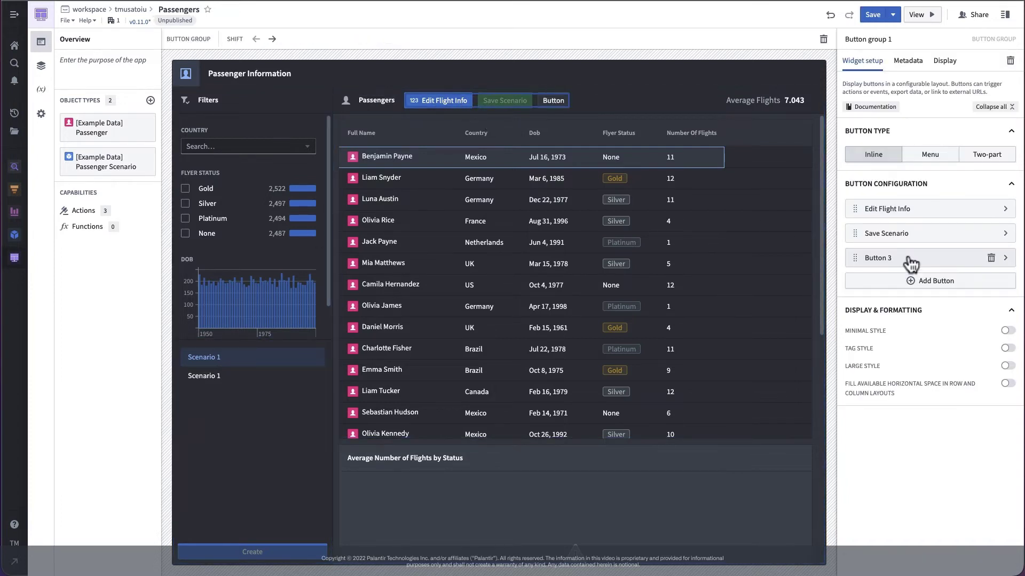
{"action": "left_click", "coordinate": [910, 258]}
{"action": "double_click", "coordinate": [877, 94]}
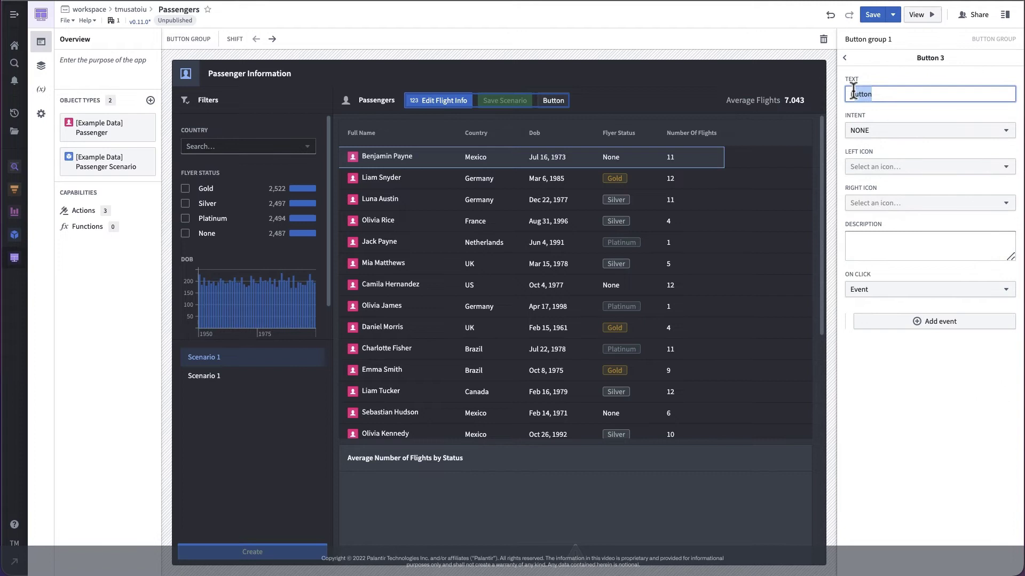
{"action": "type", "text": "Apply"}
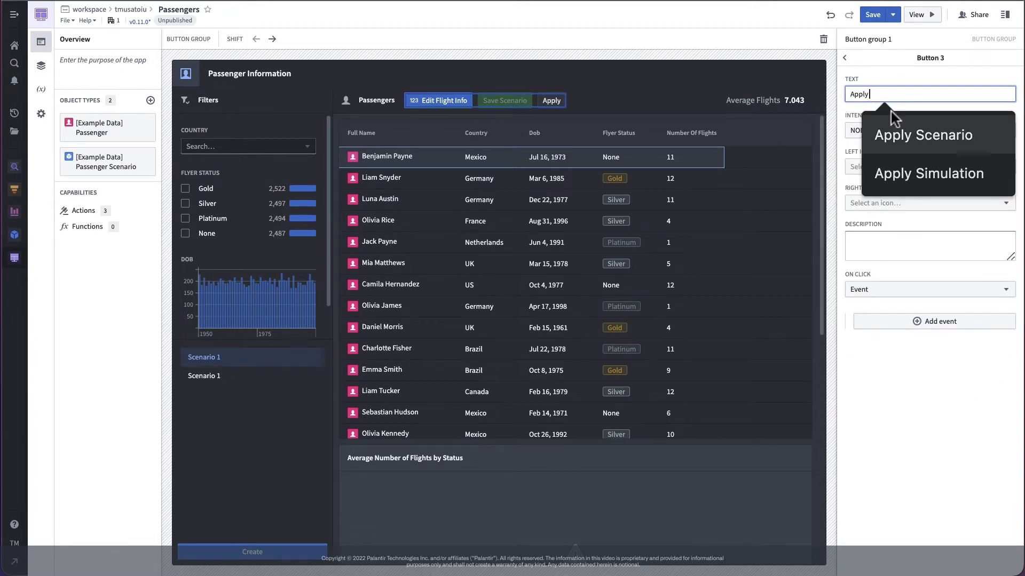
{"action": "left_click", "coordinate": [964, 137]}
Step: Make its On Click a Scenario event that applies Scenario manager 1's active scenario
{"action": "left_click", "coordinate": [910, 291]}
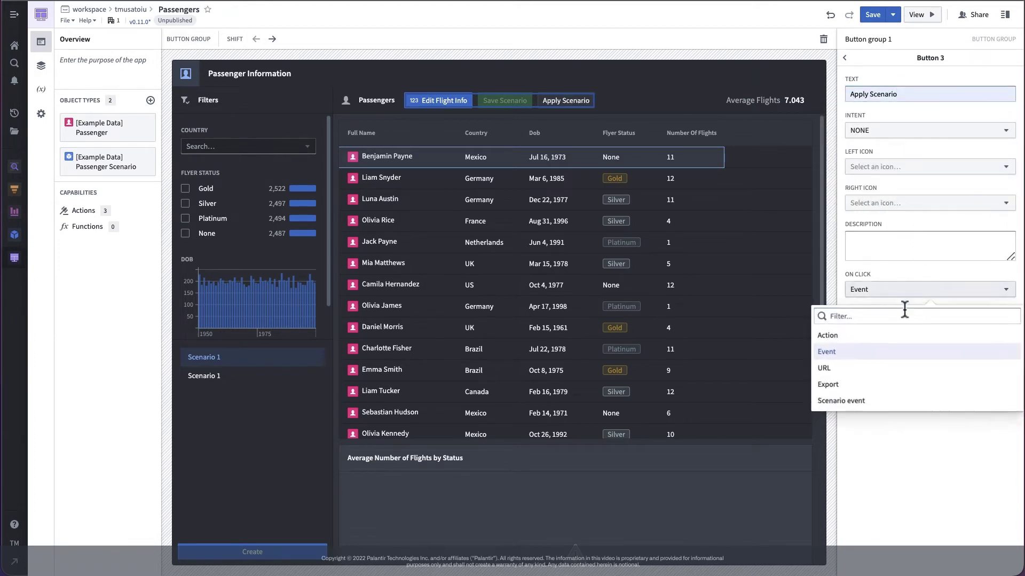
{"action": "left_click", "coordinate": [891, 404]}
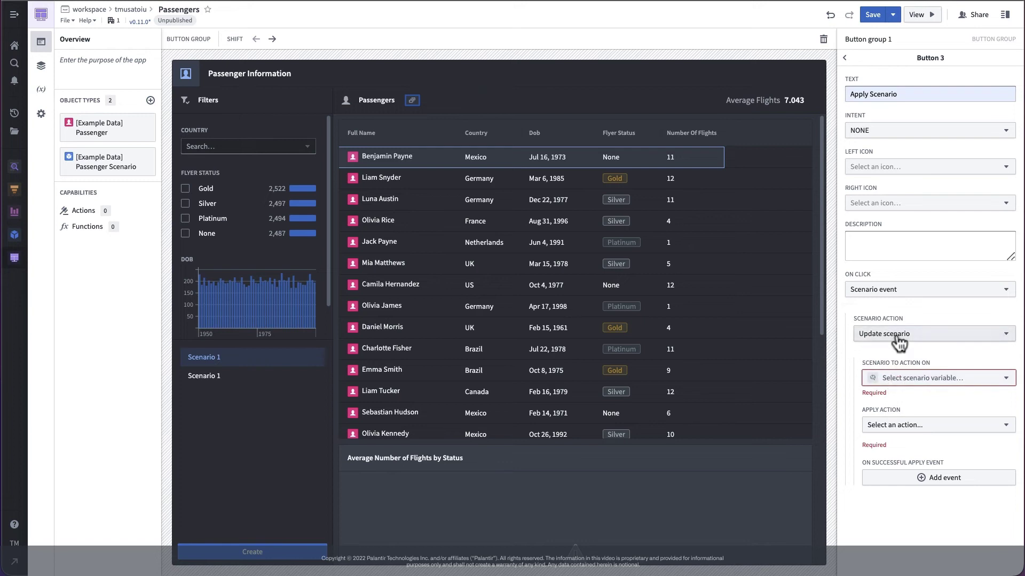
{"action": "left_click", "coordinate": [891, 335]}
{"action": "left_click", "coordinate": [883, 395]}
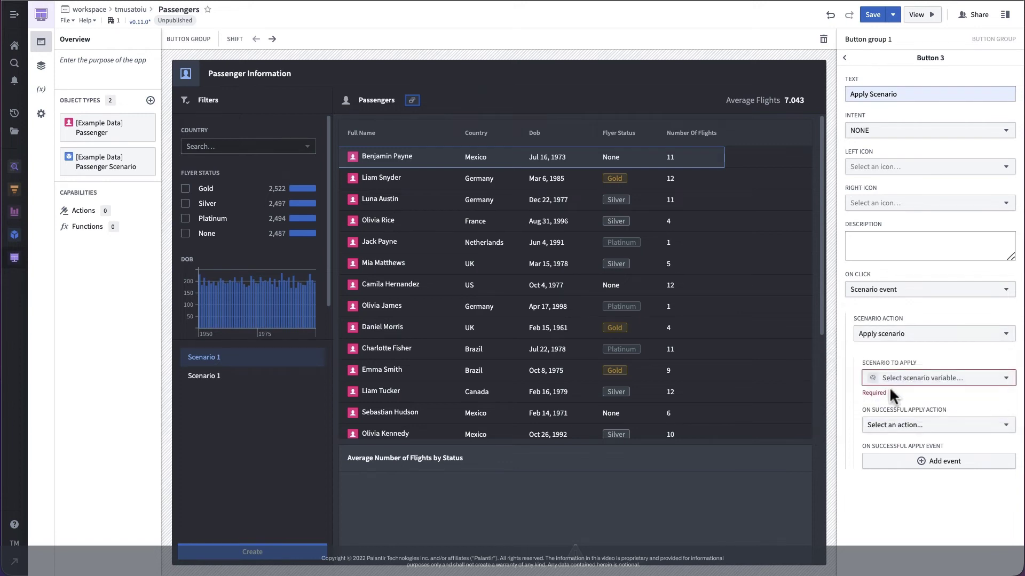
{"action": "left_click", "coordinate": [890, 379]}
{"action": "left_click", "coordinate": [914, 456]}
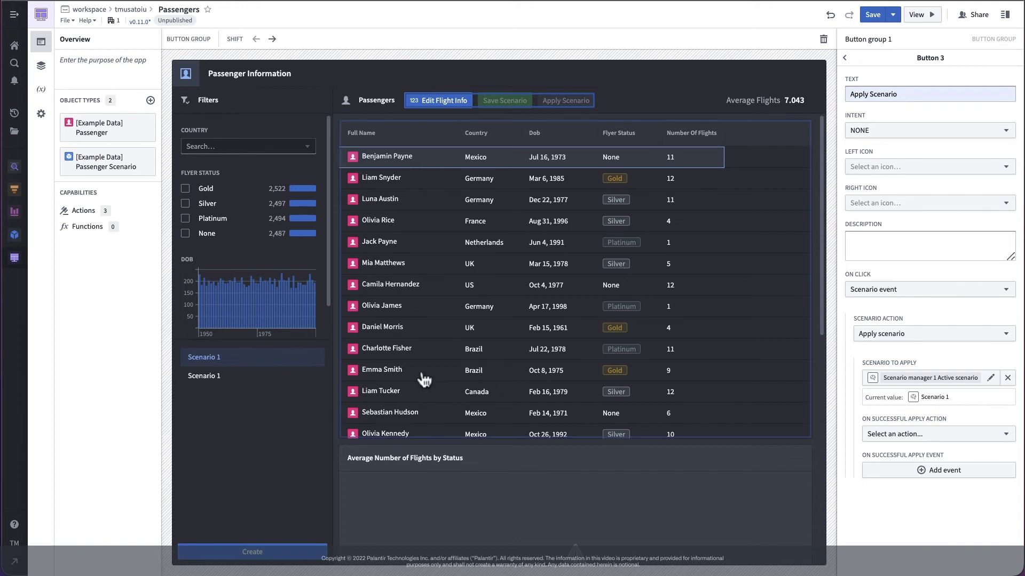
Step: Make the second 'Scenario 1' the active scenario in the scenario manager
{"action": "left_click", "coordinate": [318, 362]}
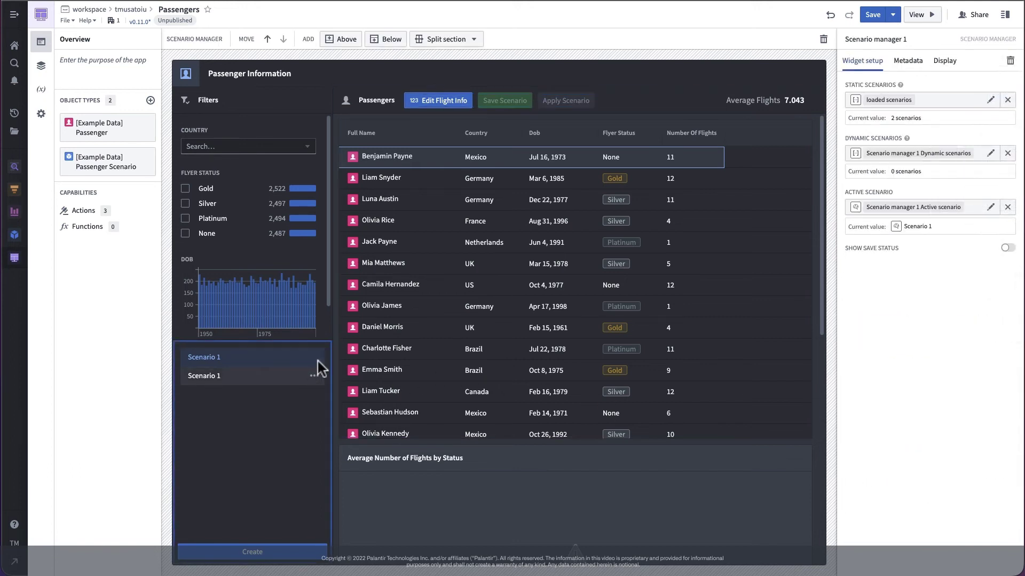
{"action": "left_click", "coordinate": [262, 380]}
{"action": "left_click", "coordinate": [568, 106]}
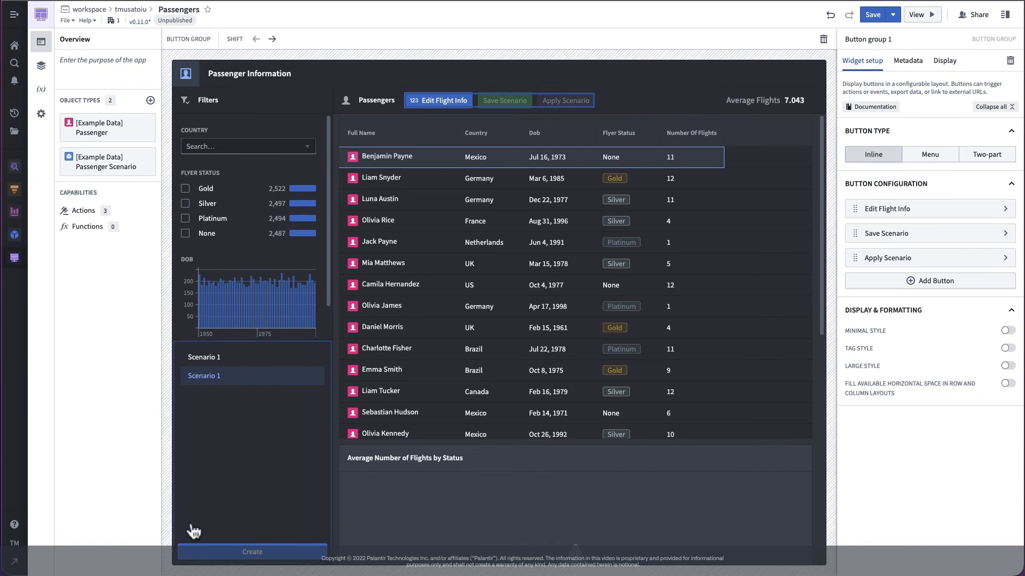
{"action": "left_click", "coordinate": [218, 481]}
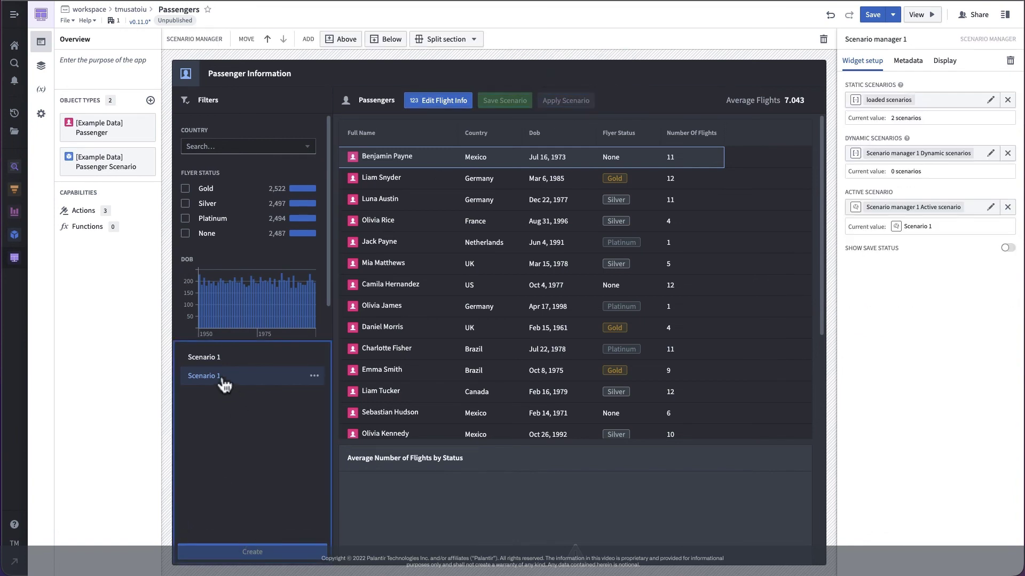
{"action": "left_click", "coordinate": [448, 103]}
Step: Use Edit Flight Info to set the first passenger's Number of Flights to 20, applying to the scenario
{"action": "left_click", "coordinate": [446, 102]}
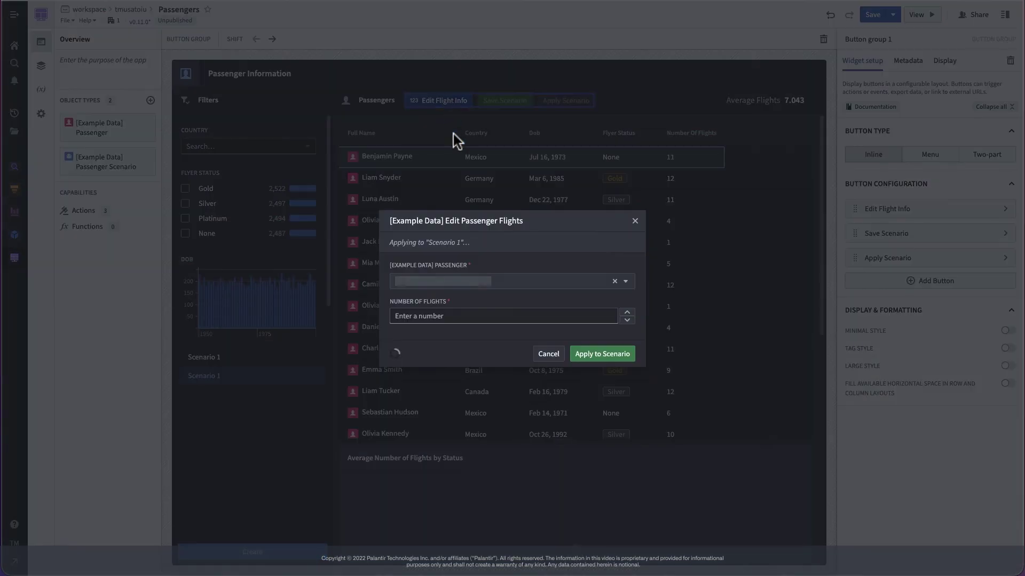
{"action": "double_click", "coordinate": [460, 315]}
{"action": "type", "text": "20"}
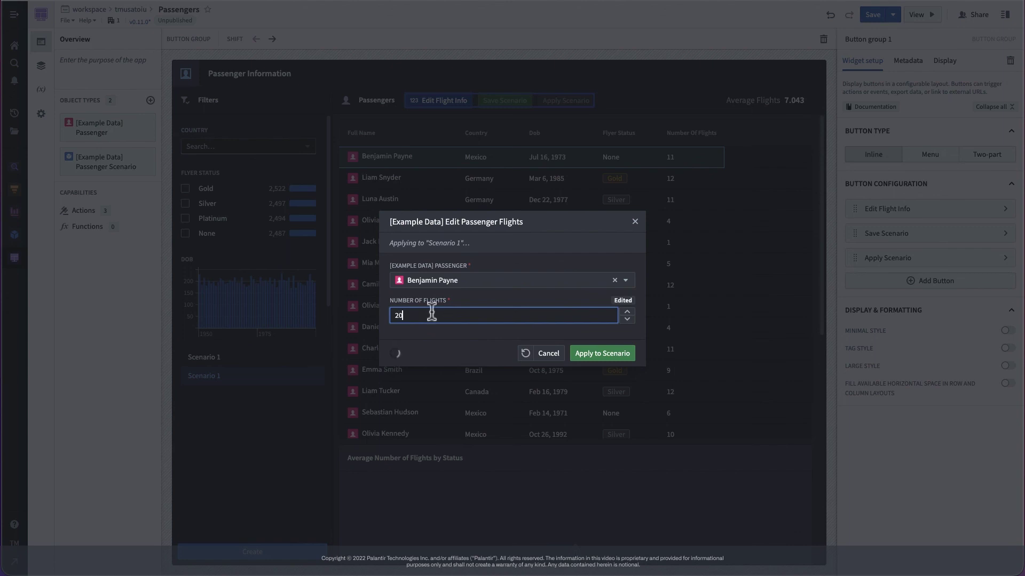
{"action": "left_click", "coordinate": [592, 355]}
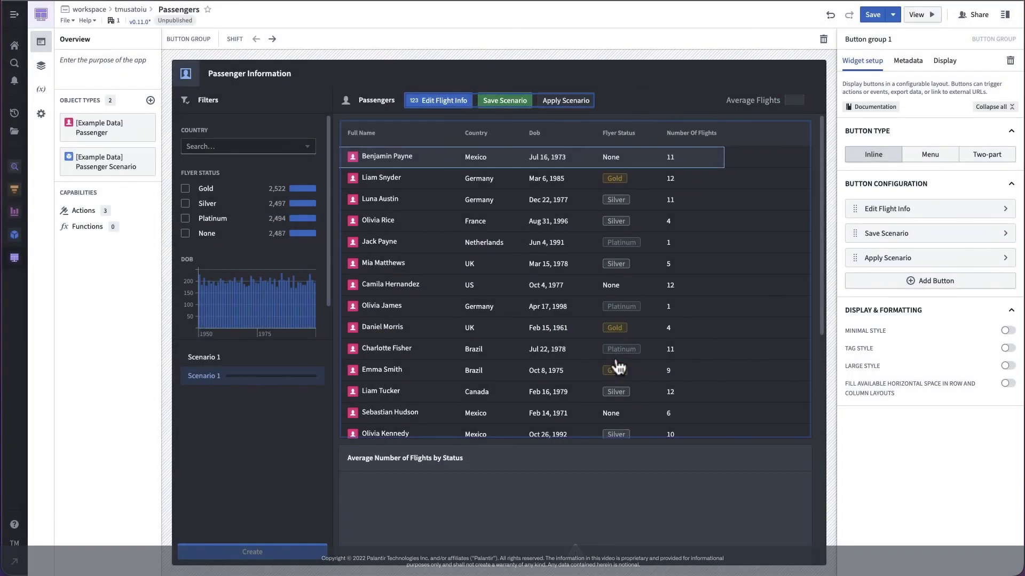